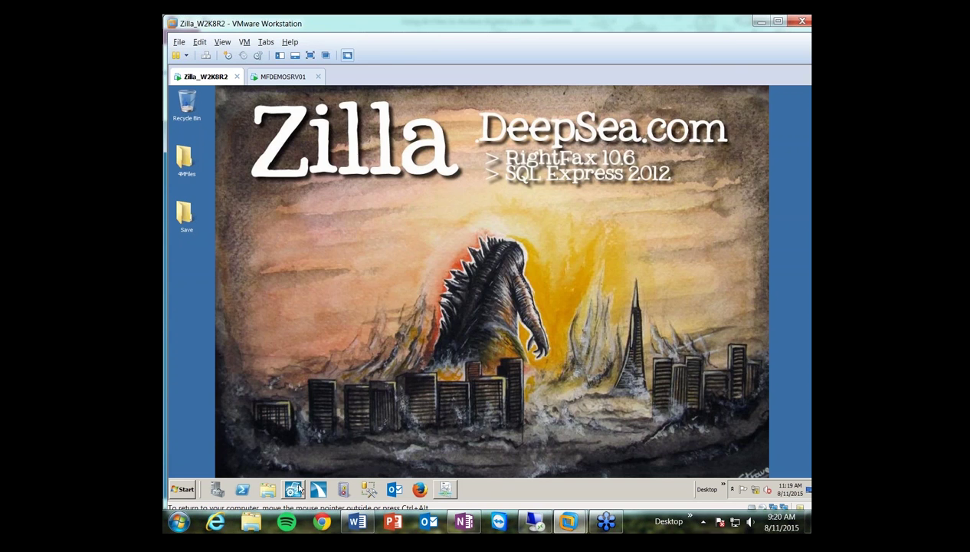
Inspect the RightFax Server Module's advanced configuration, including the External Document Connector options for sends, and close it without changes.
{"action": "left_click", "coordinate": [228, 129]}
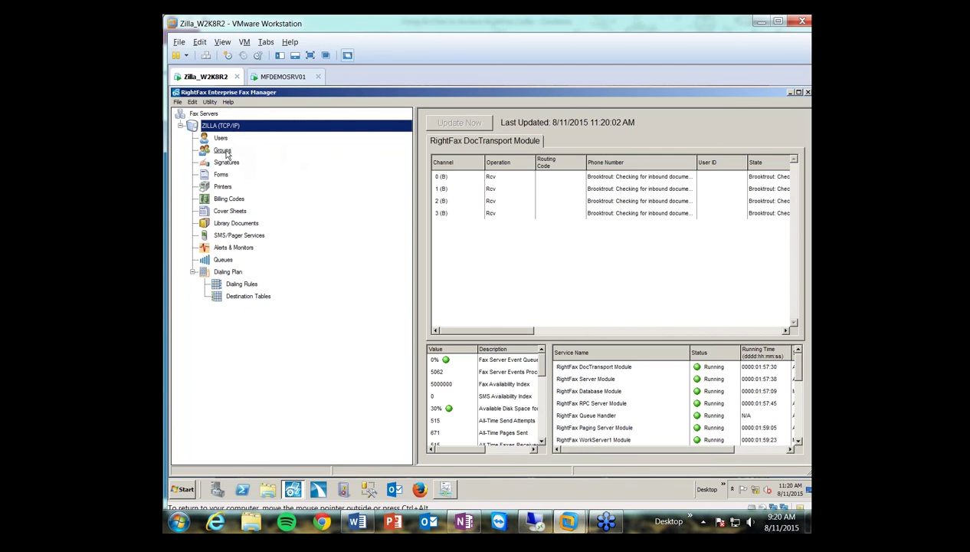
{"action": "double_click", "coordinate": [606, 379]}
{"action": "left_click", "coordinate": [256, 127]}
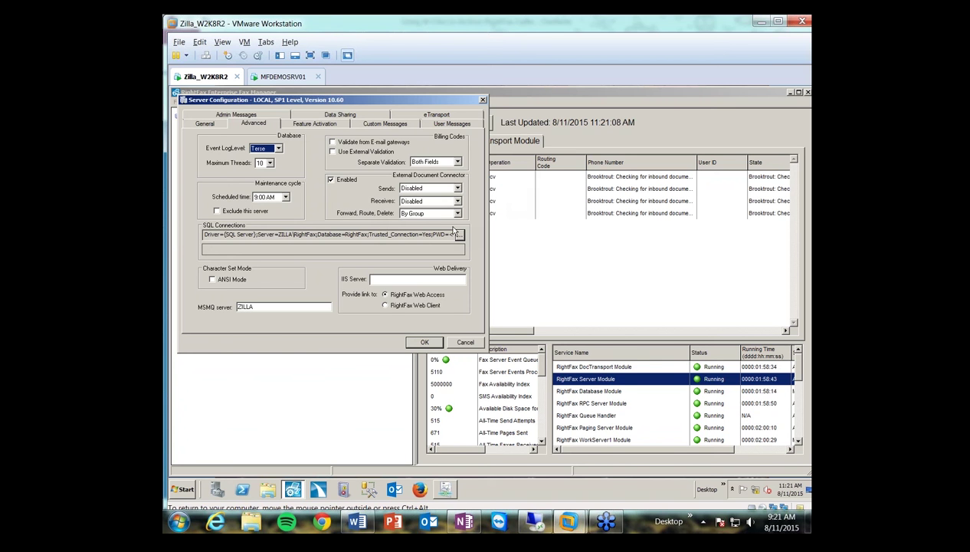
{"action": "left_click", "coordinate": [457, 188]}
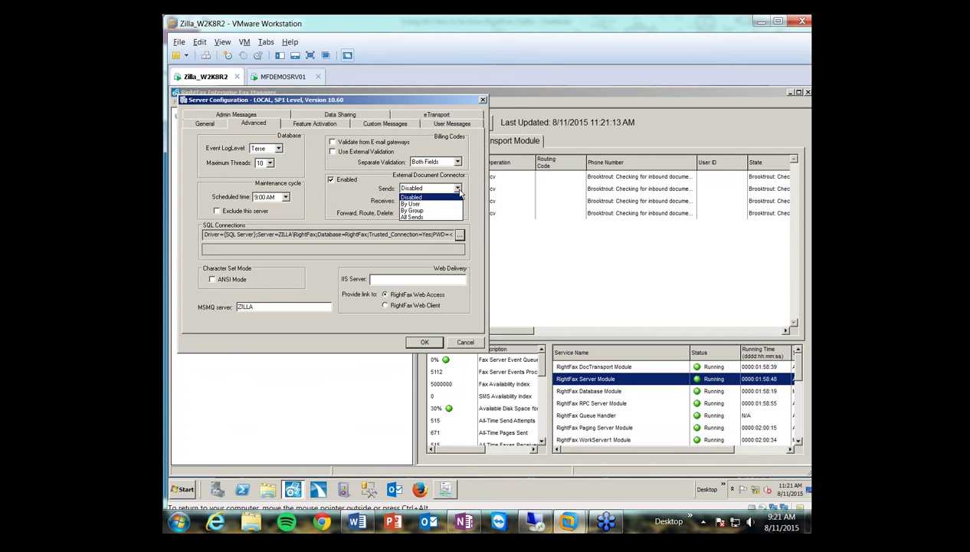
{"action": "left_click", "coordinate": [364, 193]}
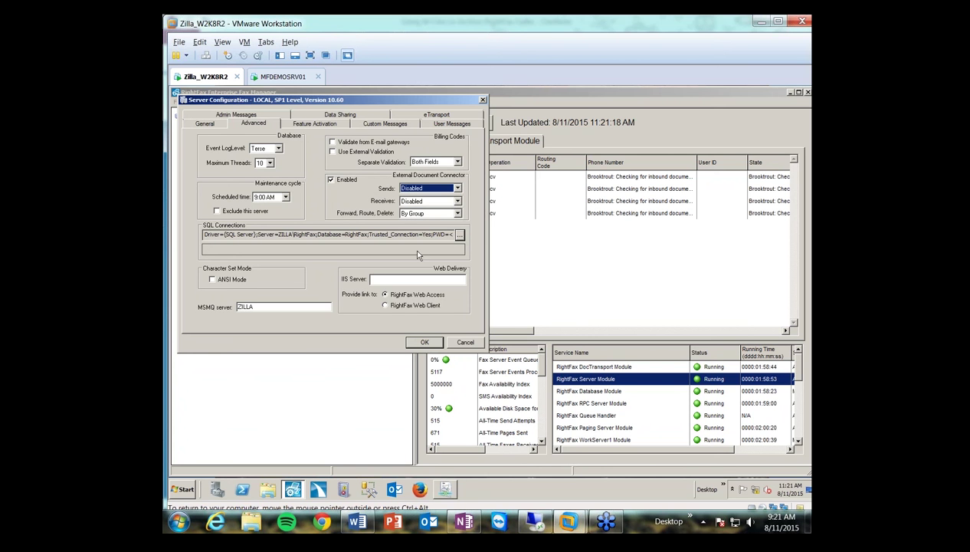
{"action": "left_click", "coordinate": [465, 342]}
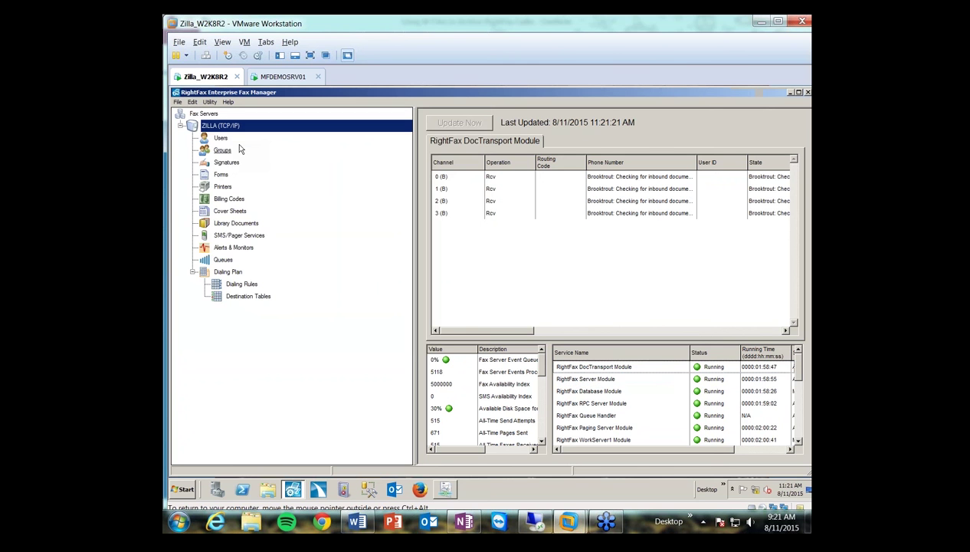
Review the aging and archiving settings of the RECORDS group and close them without saving.
{"action": "left_click", "coordinate": [222, 151]}
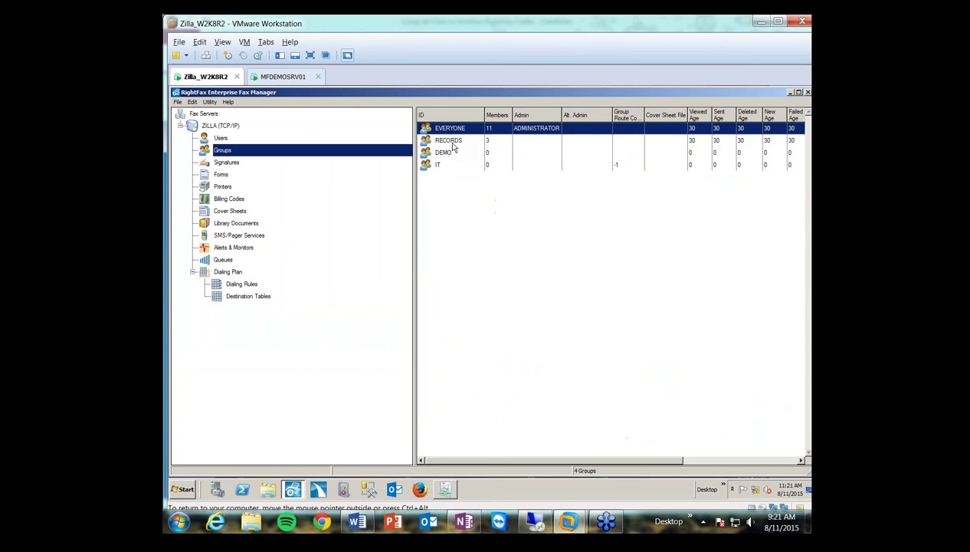
{"action": "double_click", "coordinate": [450, 141]}
{"action": "left_click", "coordinate": [515, 146]}
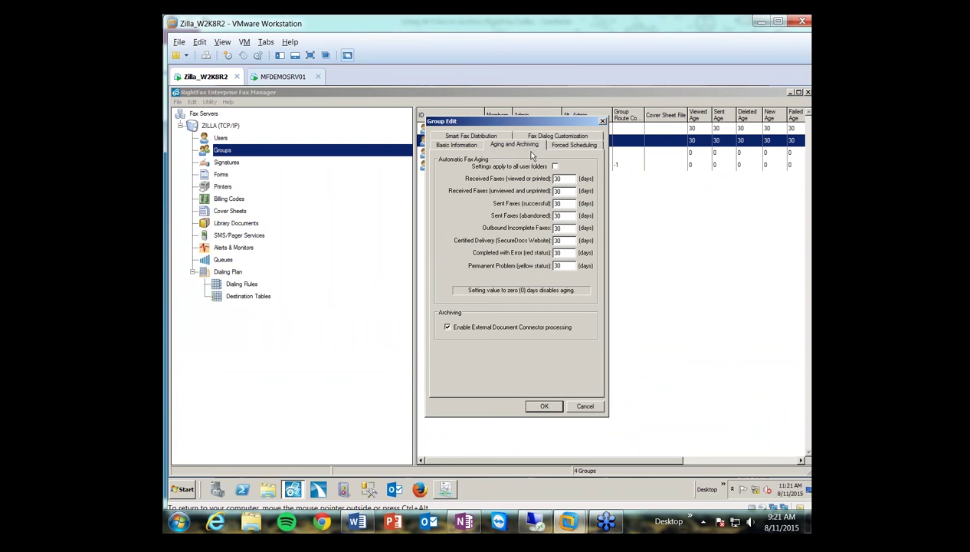
{"action": "left_click", "coordinate": [562, 265]}
{"action": "left_click", "coordinate": [584, 405]}
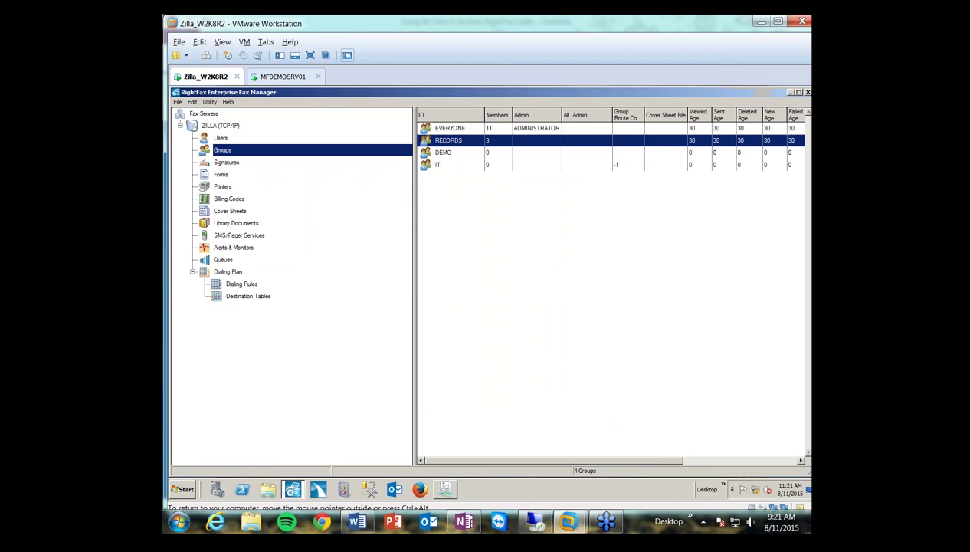
Switch to OneNote and check off "RightFax Aging and Archiving Settings" in the agenda.
{"action": "left_click", "coordinate": [464, 521]}
{"action": "left_click", "coordinate": [190, 142]}
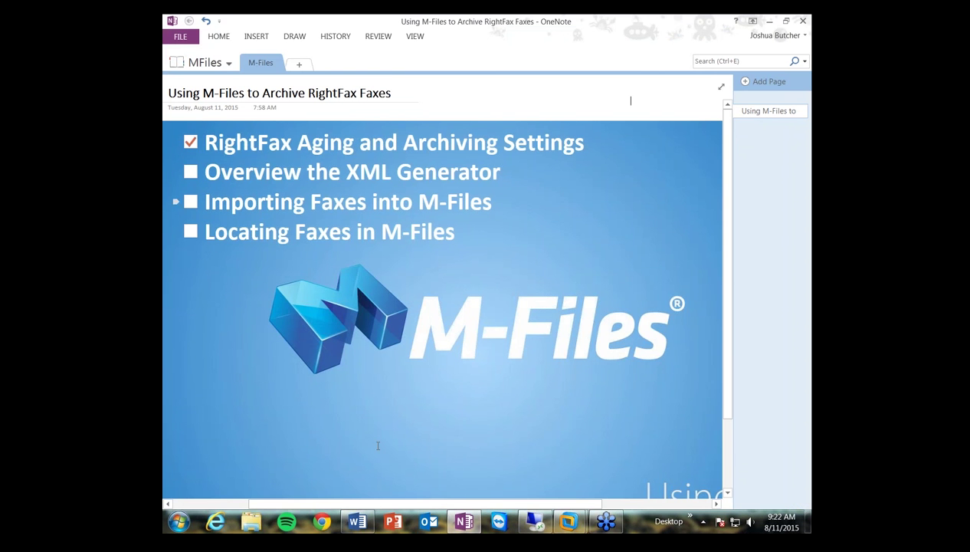
Return to the Zilla_W2K8R2 virtual machine and examine the RightFax_To_XML data flow in EDC Monitor.
{"action": "mouse_move", "coordinate": [565, 521]}
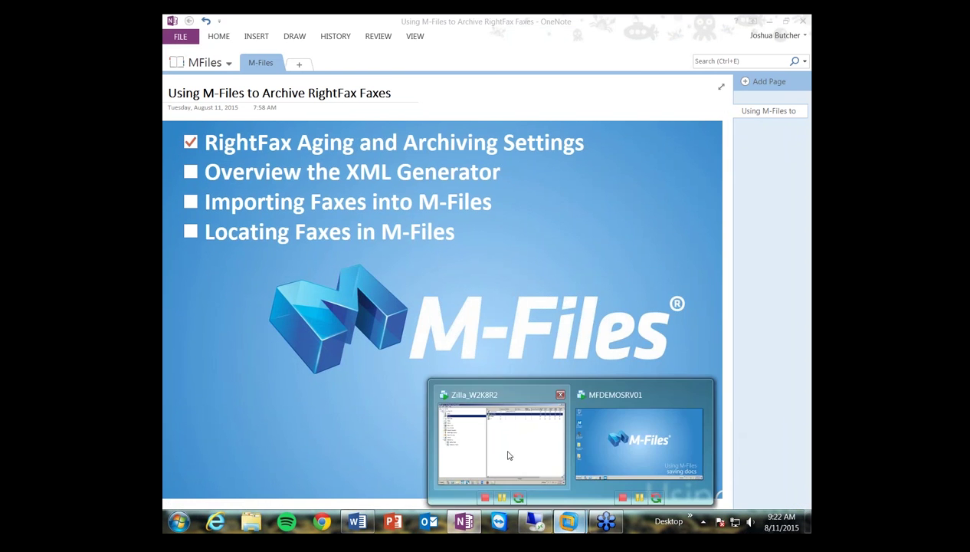
{"action": "left_click", "coordinate": [503, 452]}
{"action": "left_click", "coordinate": [445, 489]}
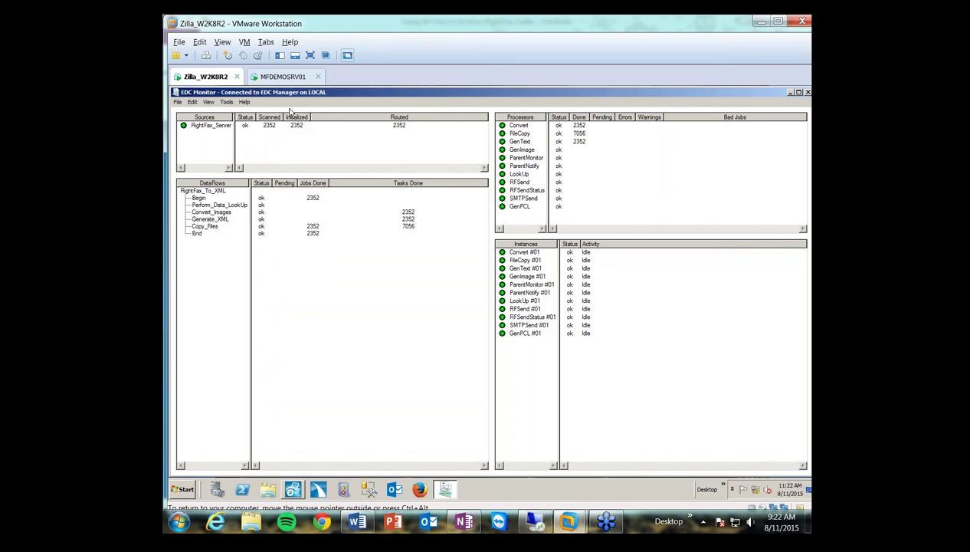
{"action": "left_click", "coordinate": [234, 198]}
{"action": "left_click", "coordinate": [258, 136]}
{"action": "left_click", "coordinate": [229, 200]}
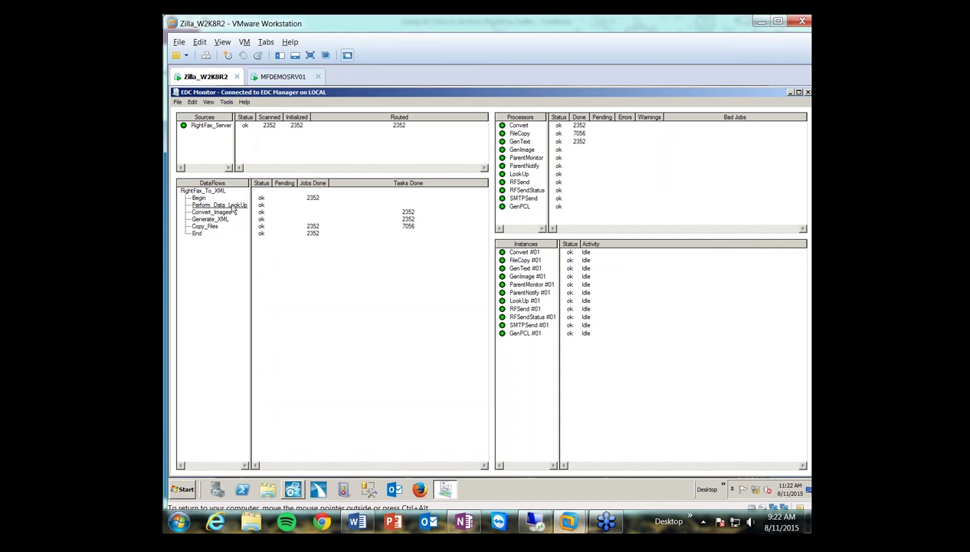
On the MFDEMOSRV01 virtual machine, open the XML document from the Exported From RightFax folder in Notepad.
{"action": "left_click", "coordinate": [291, 79]}
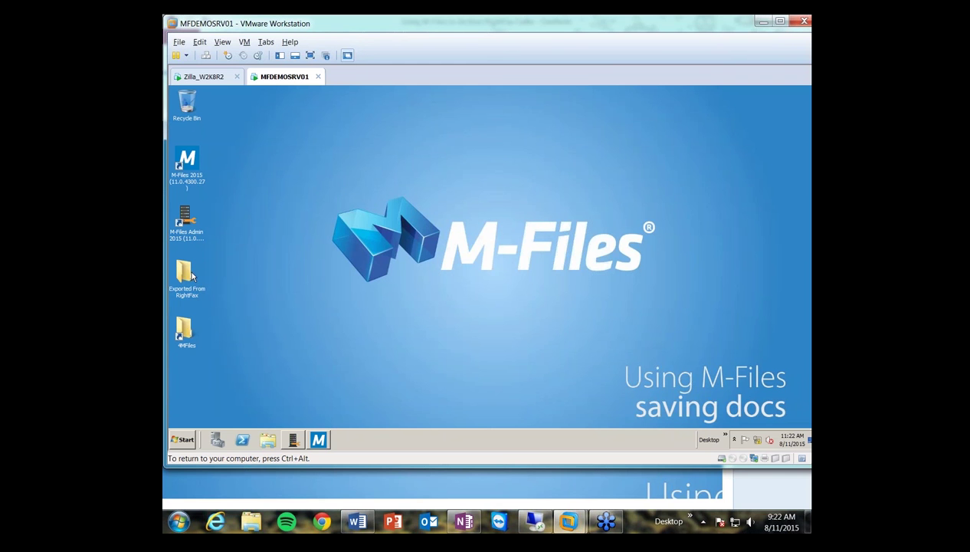
{"action": "double_click", "coordinate": [191, 277]}
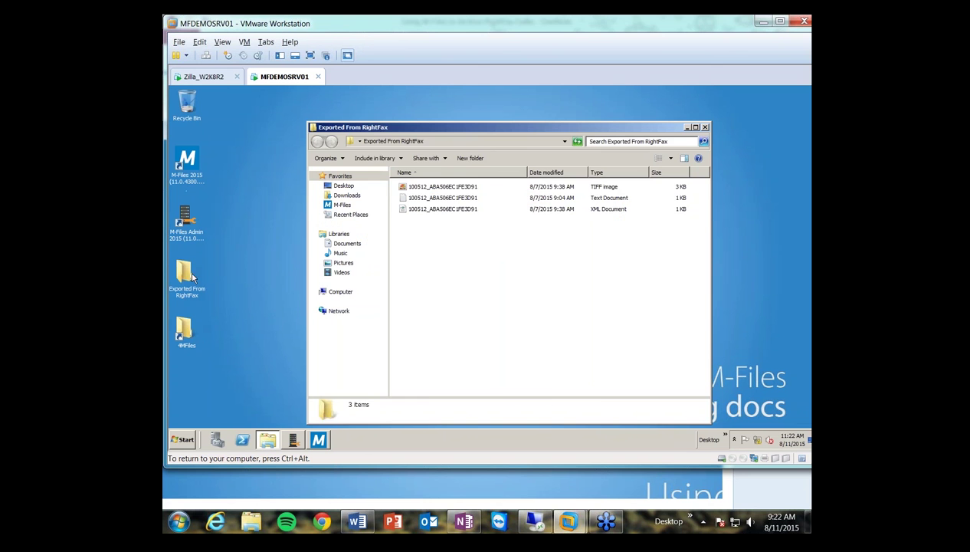
{"action": "left_click", "coordinate": [429, 188]}
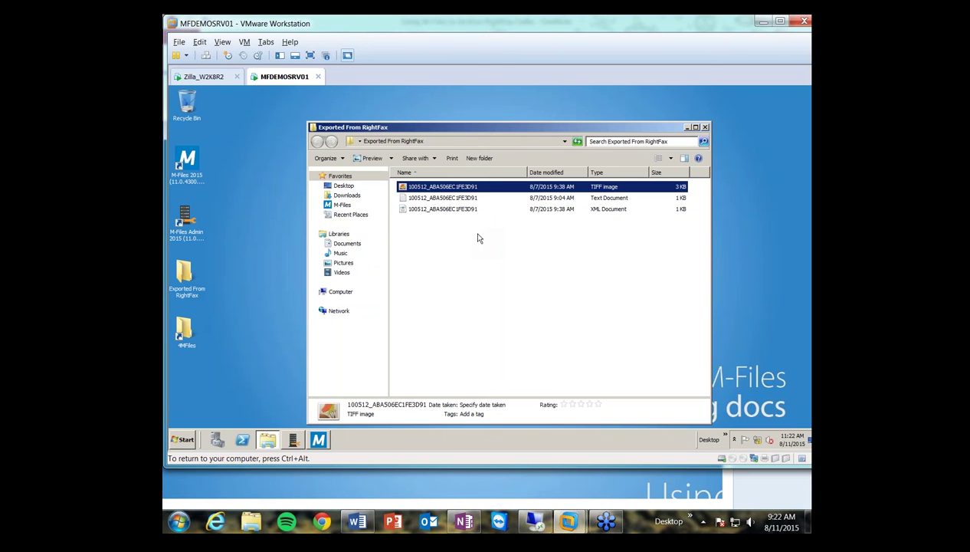
{"action": "right_click", "coordinate": [451, 207]}
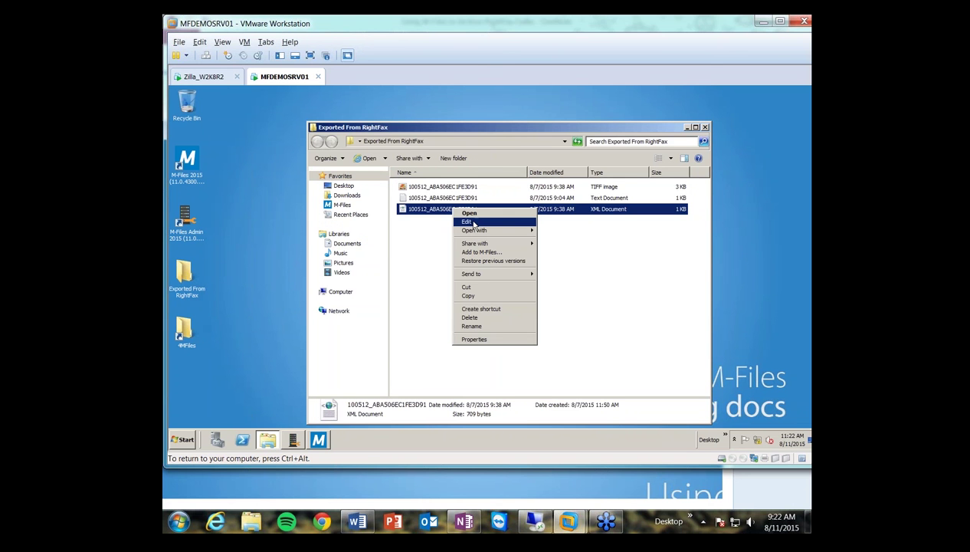
{"action": "left_click", "coordinate": [469, 221]}
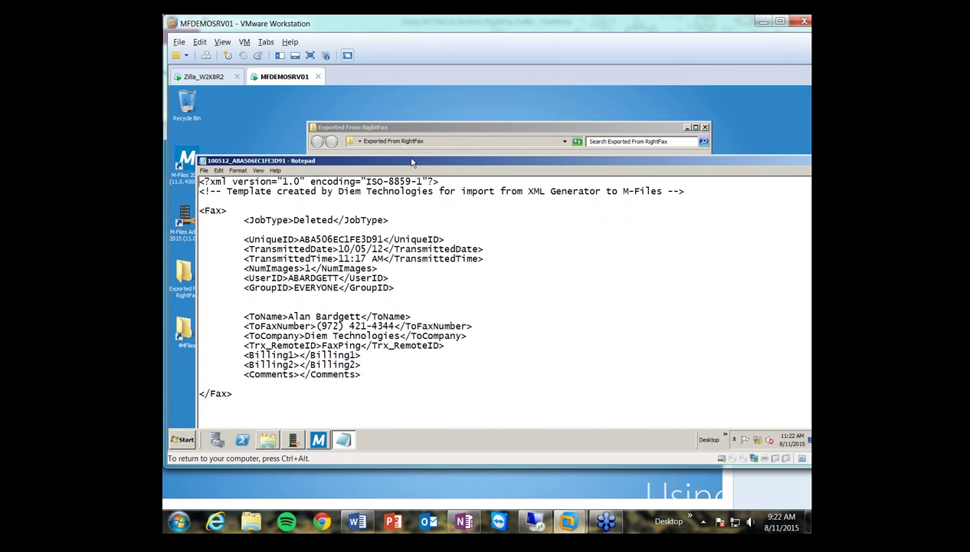
{"action": "left_click_drag", "start_coordinate": [414, 170], "coordinate": [411, 129]}
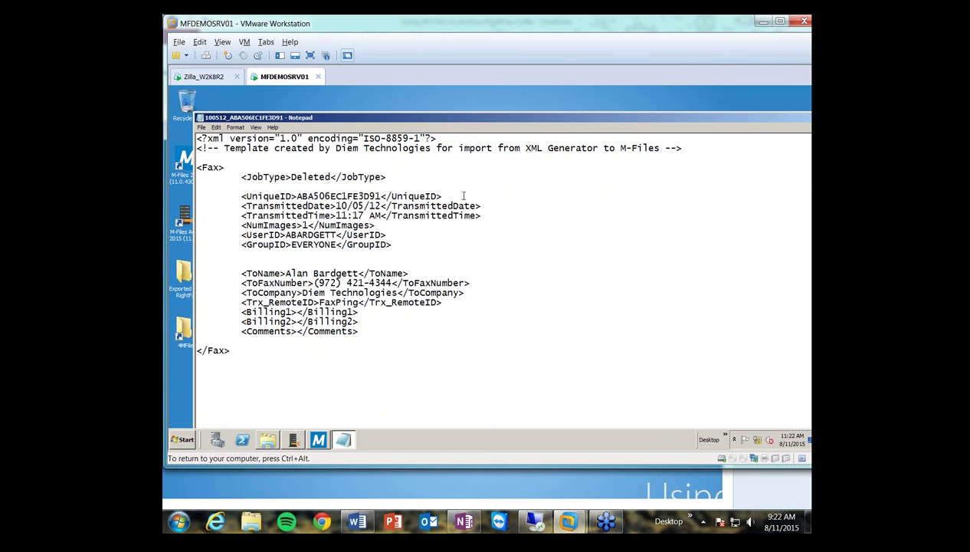
Review the fax metadata tags in the XML file, from job type through comments, and close the file.
{"action": "left_click_drag", "start_coordinate": [440, 196], "coordinate": [279, 234]}
{"action": "left_click", "coordinate": [322, 224]}
{"action": "left_click", "coordinate": [334, 243]}
{"action": "left_click_drag", "start_coordinate": [370, 339], "coordinate": [240, 177]}
{"action": "left_click", "coordinate": [267, 225]}
{"action": "left_click_drag", "start_coordinate": [361, 331], "coordinate": [200, 166]}
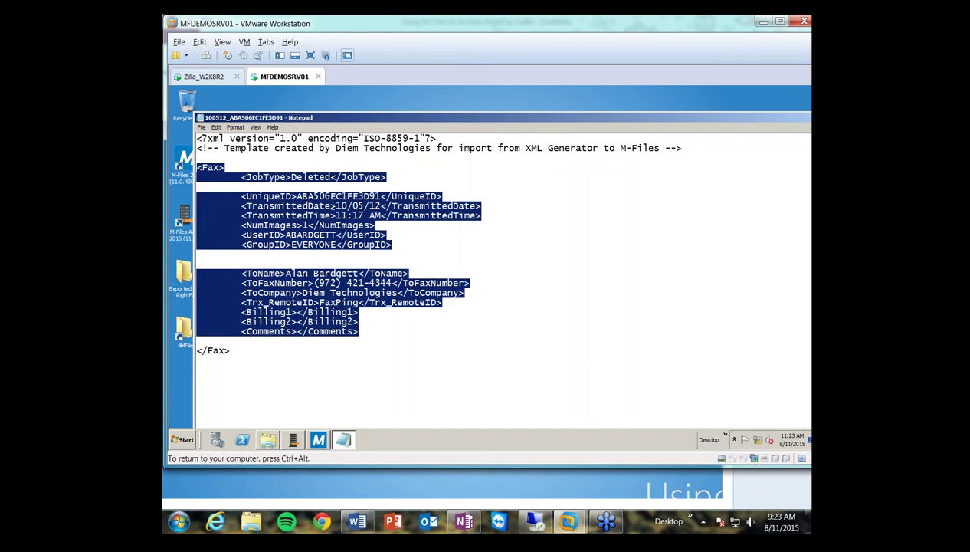
{"action": "left_click", "coordinate": [327, 204]}
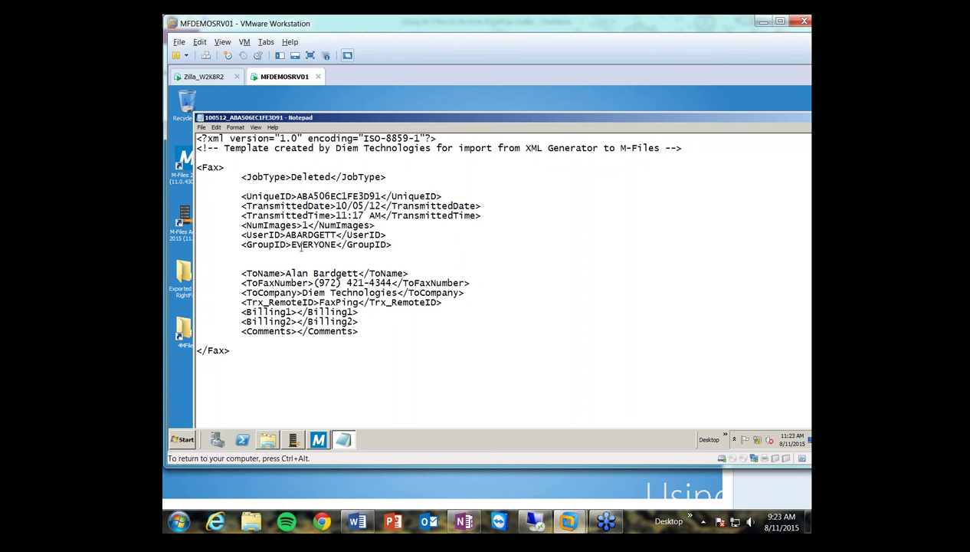
{"action": "left_click_drag", "start_coordinate": [637, 118], "coordinate": [491, 128]}
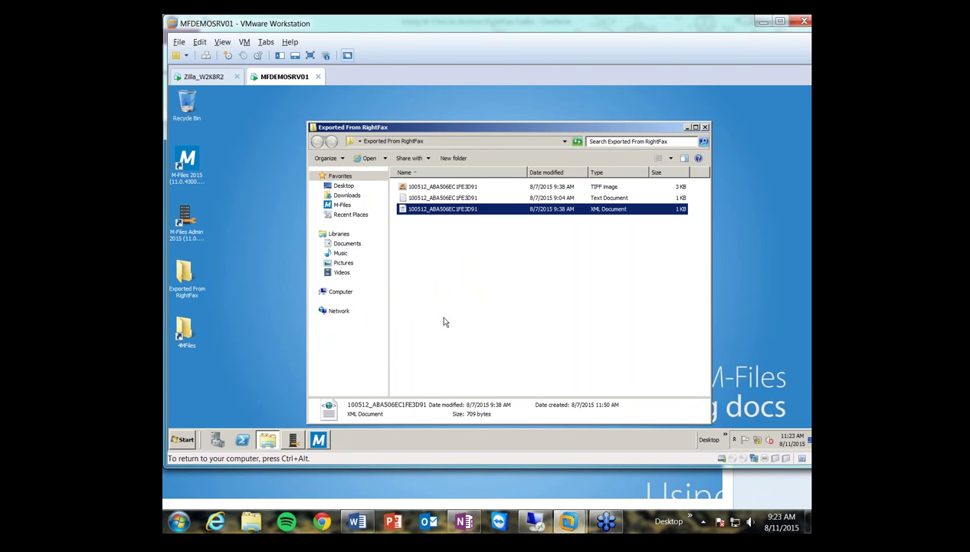
View the transmission record in the exported text document, then close it and the Exported From RightFax folder.
{"action": "left_click", "coordinate": [435, 239]}
{"action": "double_click", "coordinate": [452, 198]}
{"action": "left_click_drag", "start_coordinate": [311, 132], "coordinate": [452, 114]}
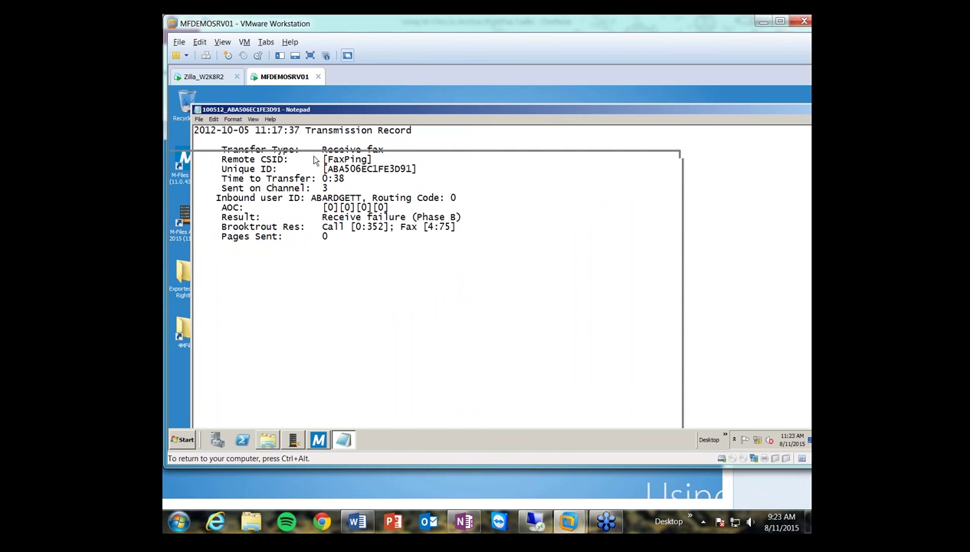
{"action": "left_click_drag", "start_coordinate": [457, 113], "coordinate": [316, 159]}
{"action": "left_click", "coordinate": [696, 156]}
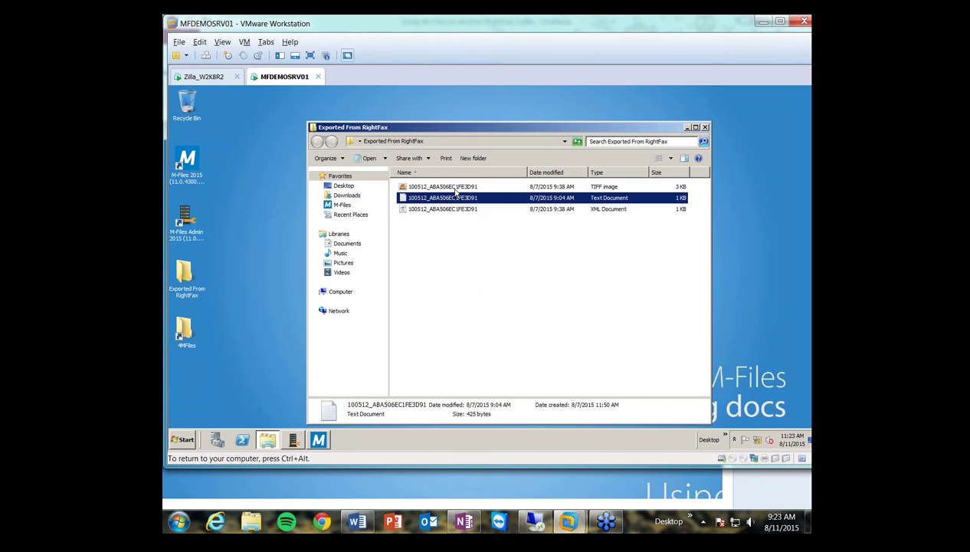
{"action": "left_click", "coordinate": [705, 127]}
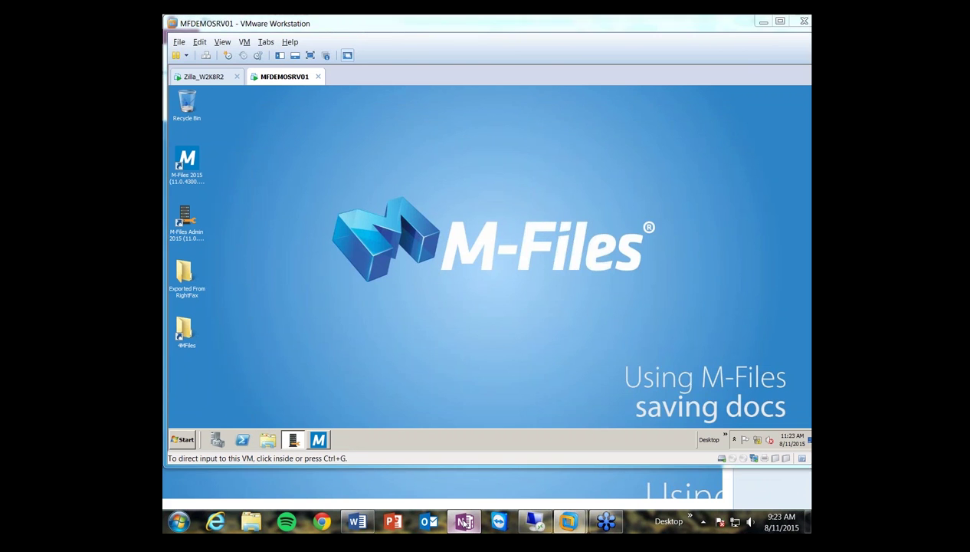
Switch to OneNote and check off "Overview the XML Generator" in the agenda.
{"action": "left_click", "coordinate": [463, 520]}
{"action": "left_click", "coordinate": [190, 173]}
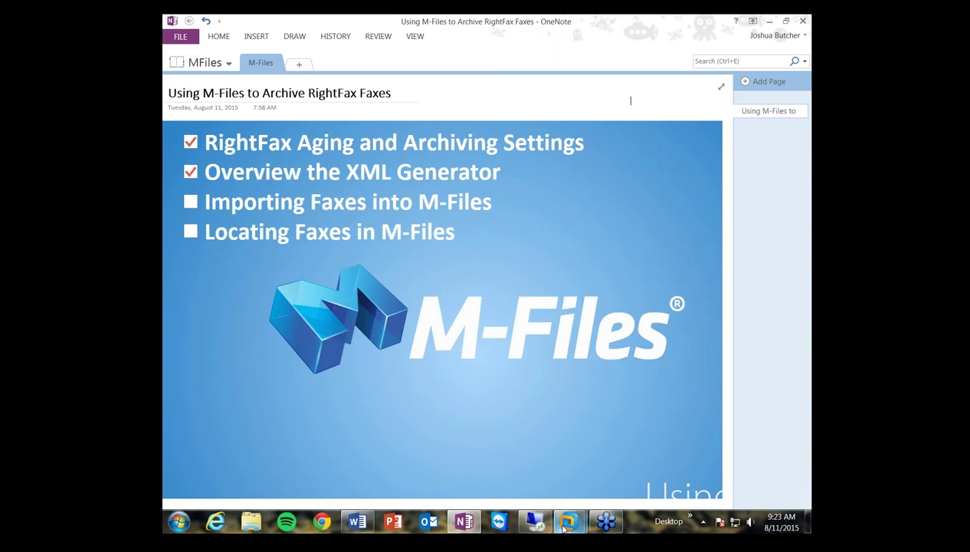
Return to MFDEMOSRV01 and open the properties of the ImportFromRightFax file source in M-Files Admin.
{"action": "mouse_move", "coordinate": [567, 521]}
{"action": "left_click", "coordinate": [590, 477]}
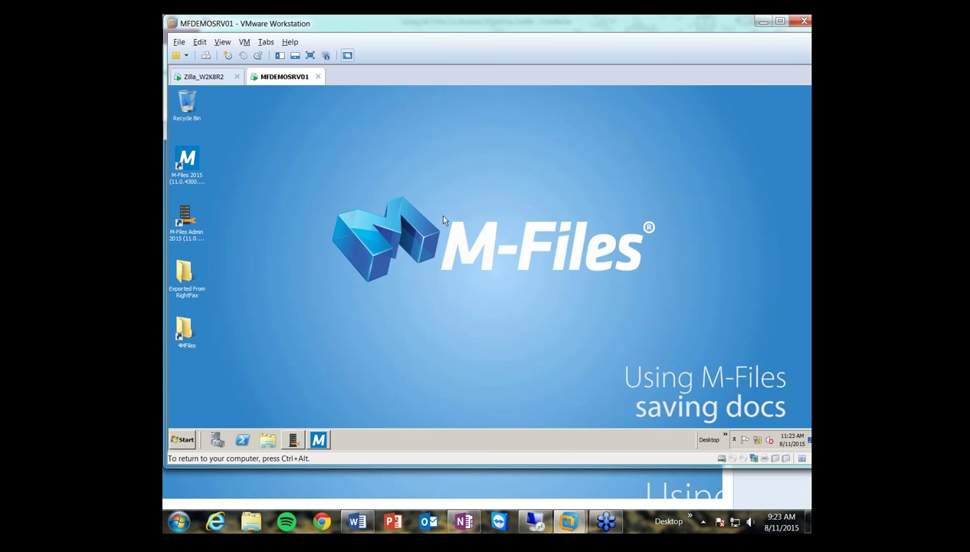
{"action": "left_click", "coordinate": [294, 440]}
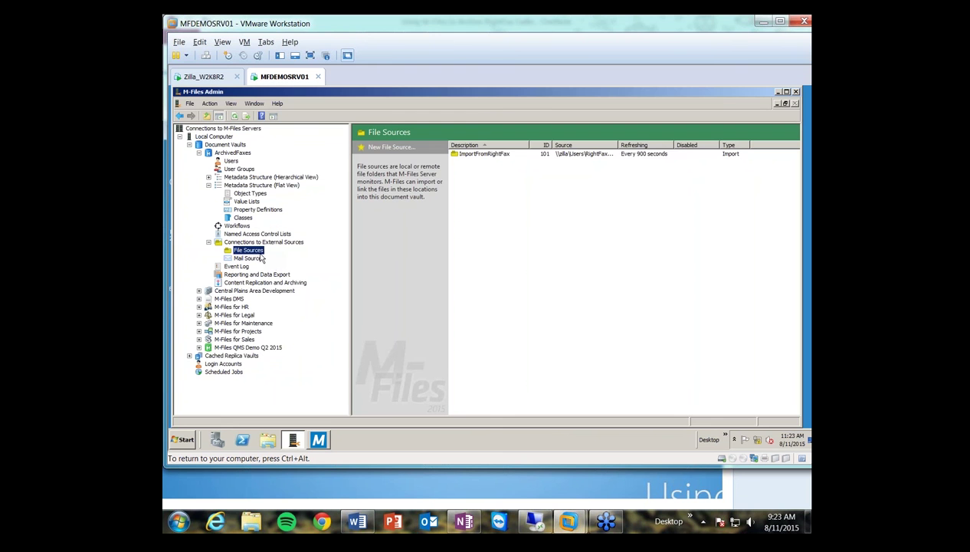
{"action": "left_click", "coordinate": [499, 156]}
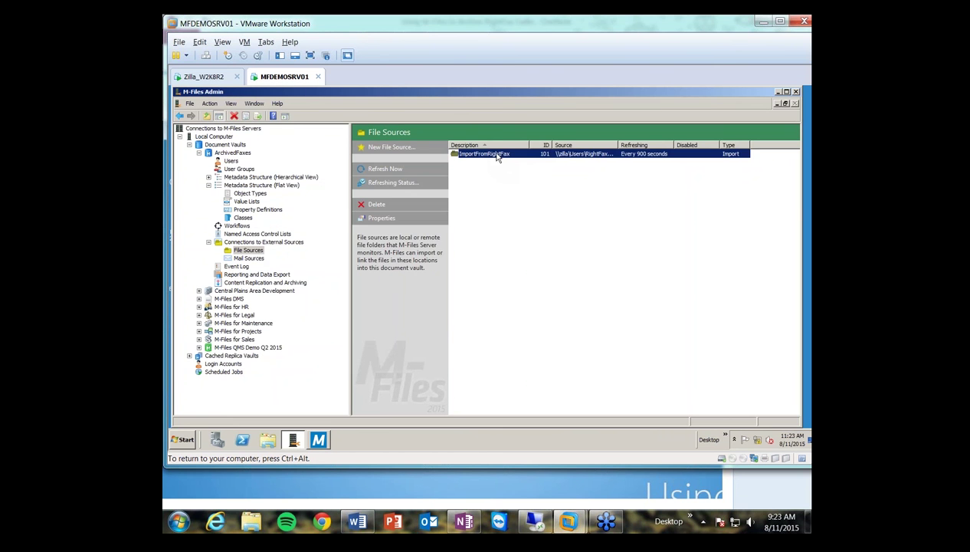
{"action": "right_click", "coordinate": [496, 156]}
{"action": "left_click", "coordinate": [515, 211]}
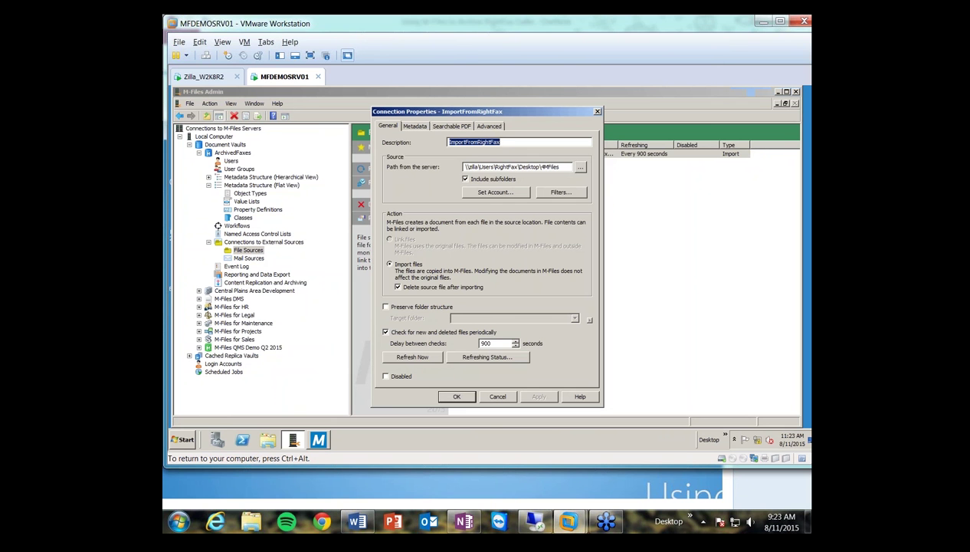